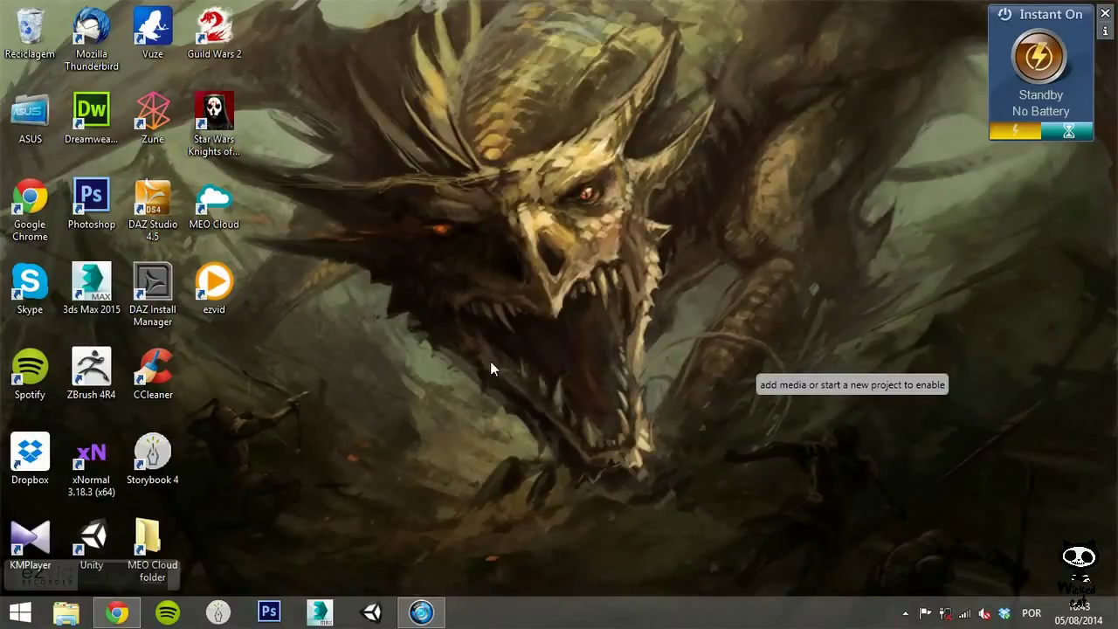
# - Browse to unity3d.com in Chrome and download the Unity 4.5.2 Windows installer
pyautogui.click(127, 615)
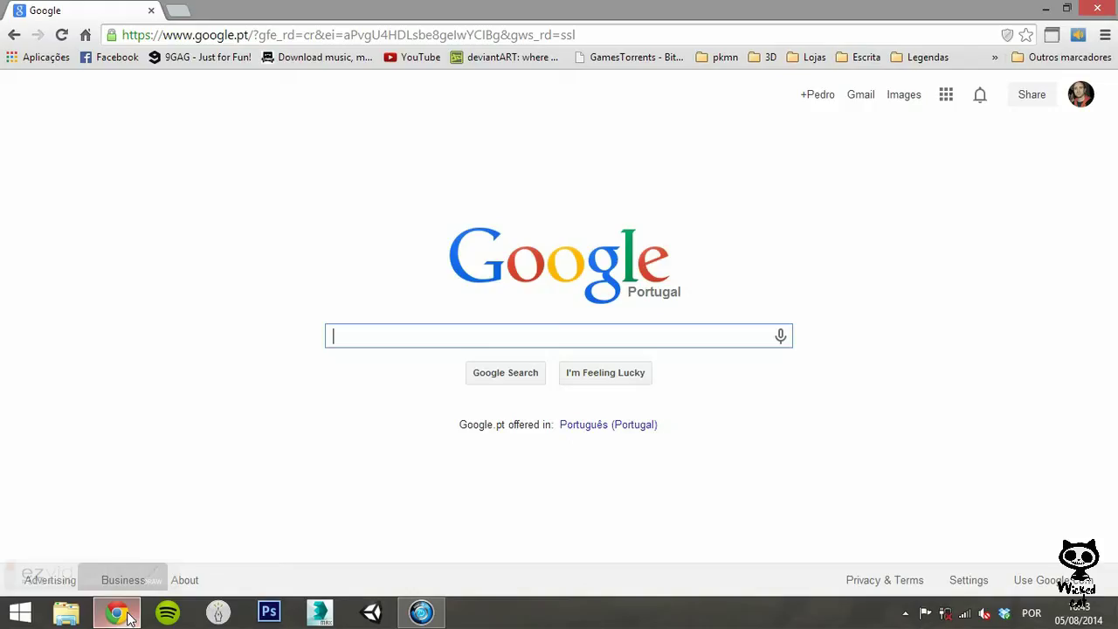
pyautogui.click(594, 31)
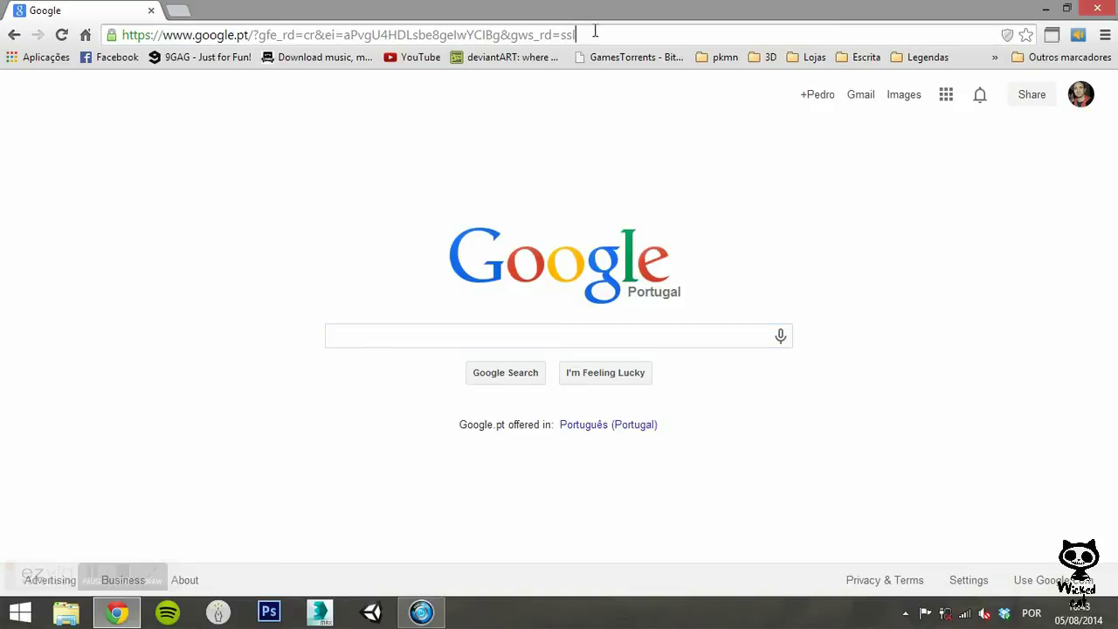
pyautogui.write('unity3d.com')
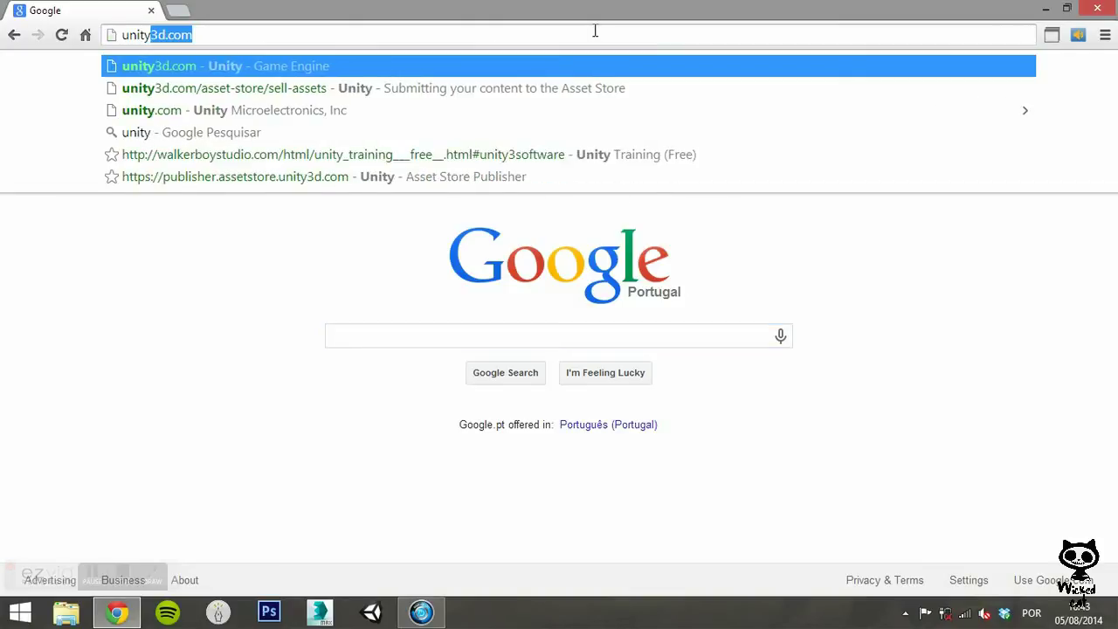
pyautogui.press('Return')
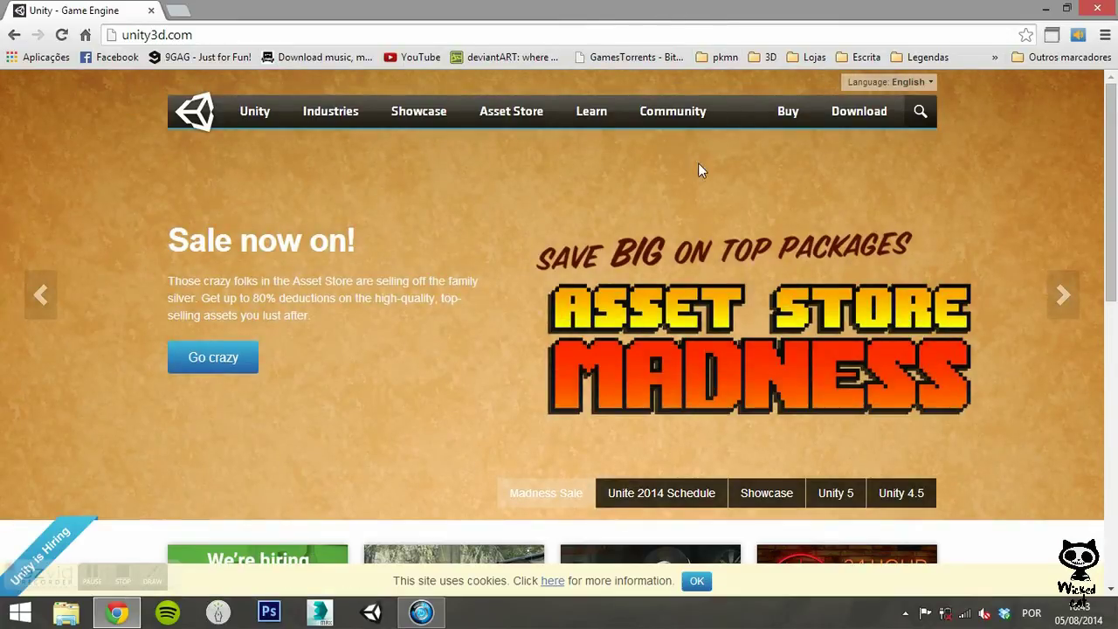
pyautogui.click(868, 114)
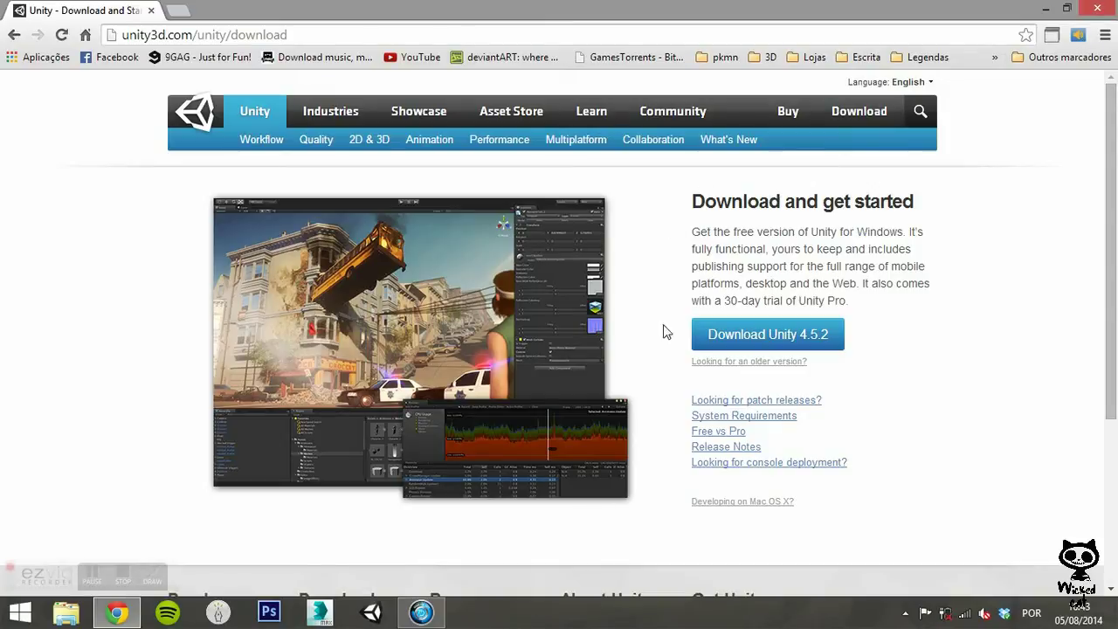
pyautogui.click(707, 339)
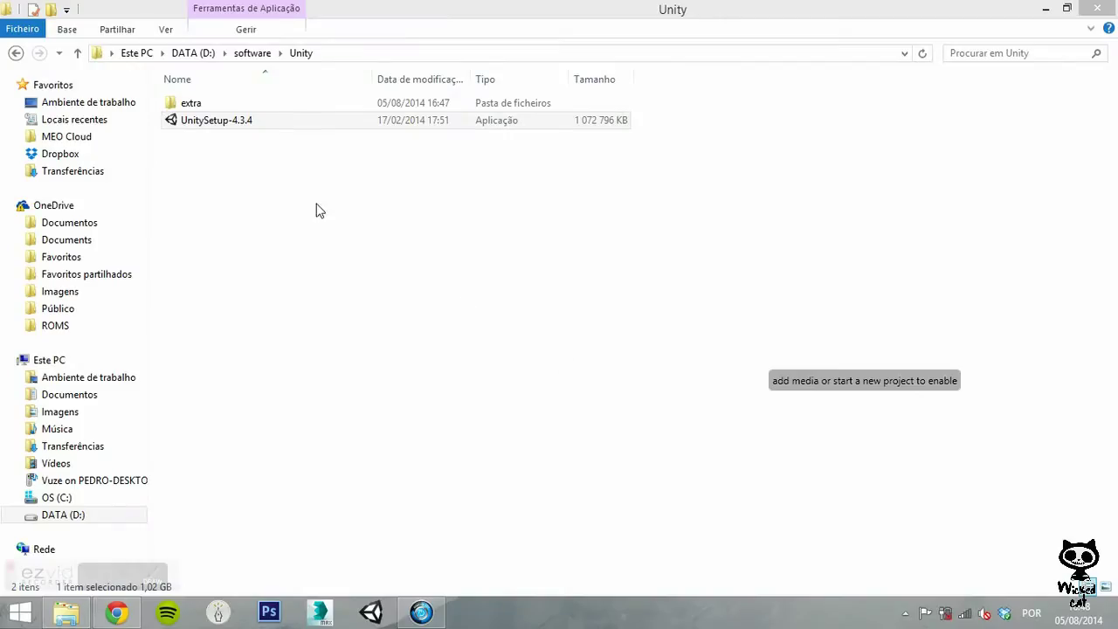
# - Launch UnitySetup-4.3.4, accept the licence, keep all components, and select the destination folder path
pyautogui.click(257, 129)
pyautogui.doubleClick(257, 127)
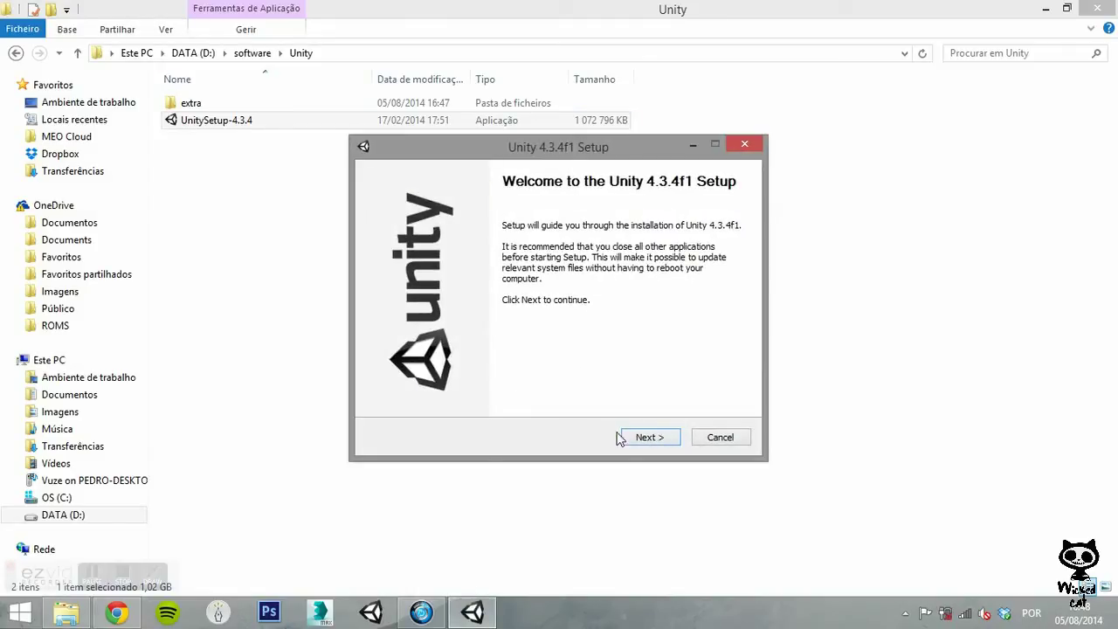
pyautogui.click(649, 440)
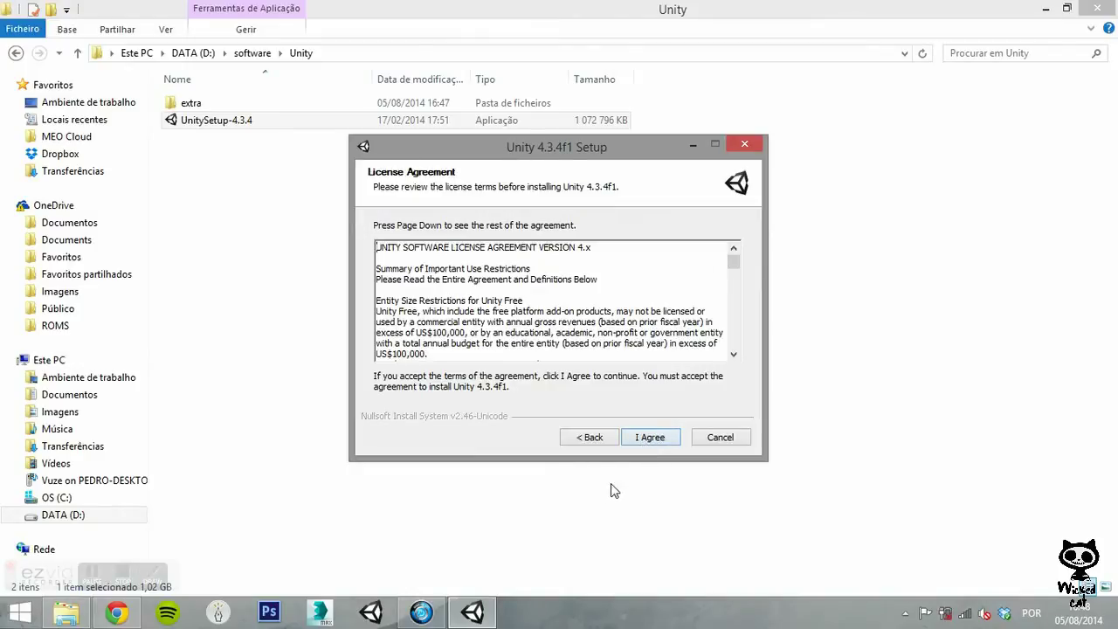
pyautogui.click(661, 439)
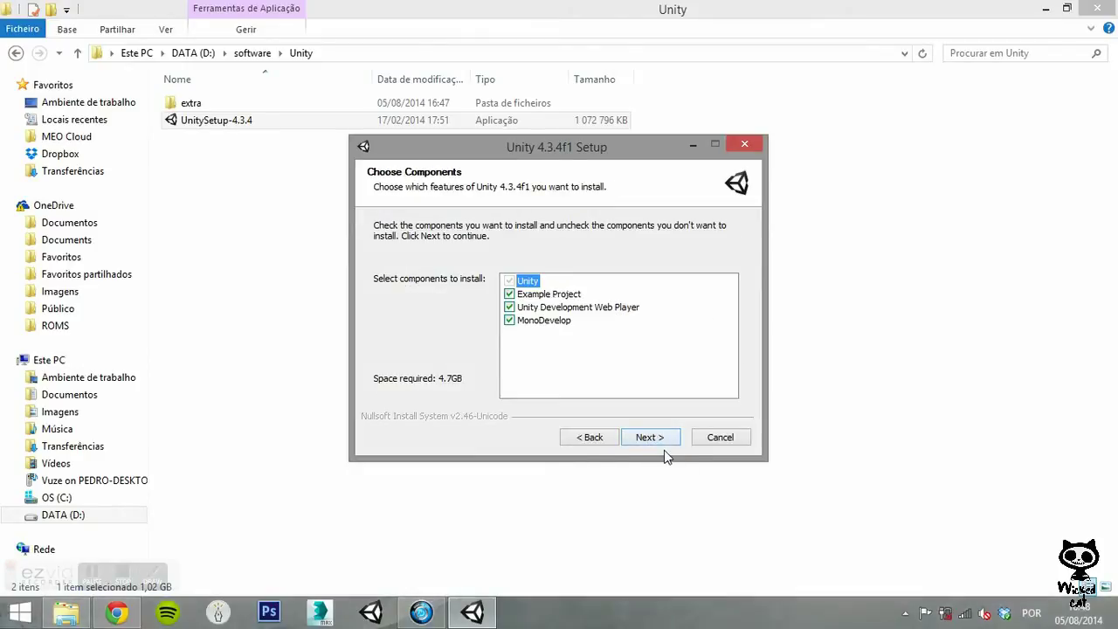
pyautogui.click(647, 439)
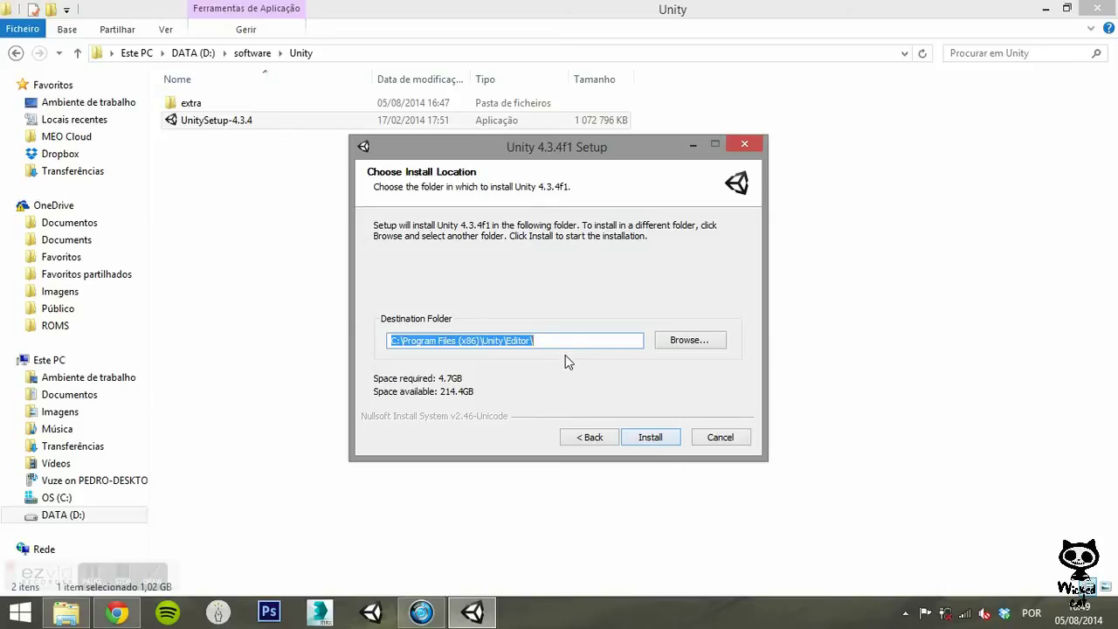
pyautogui.click(571, 342)
pyautogui.moveTo(580, 340); pyautogui.dragTo(386, 341)
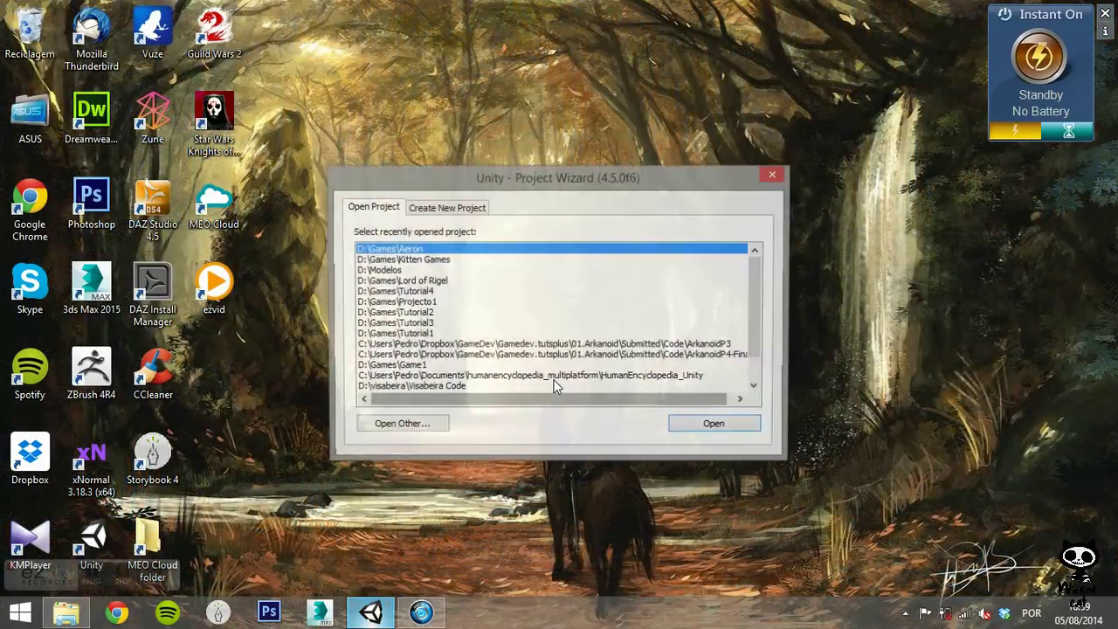
# - Switch to Create New Project and browse for the project location folder
pyautogui.click(450, 208)
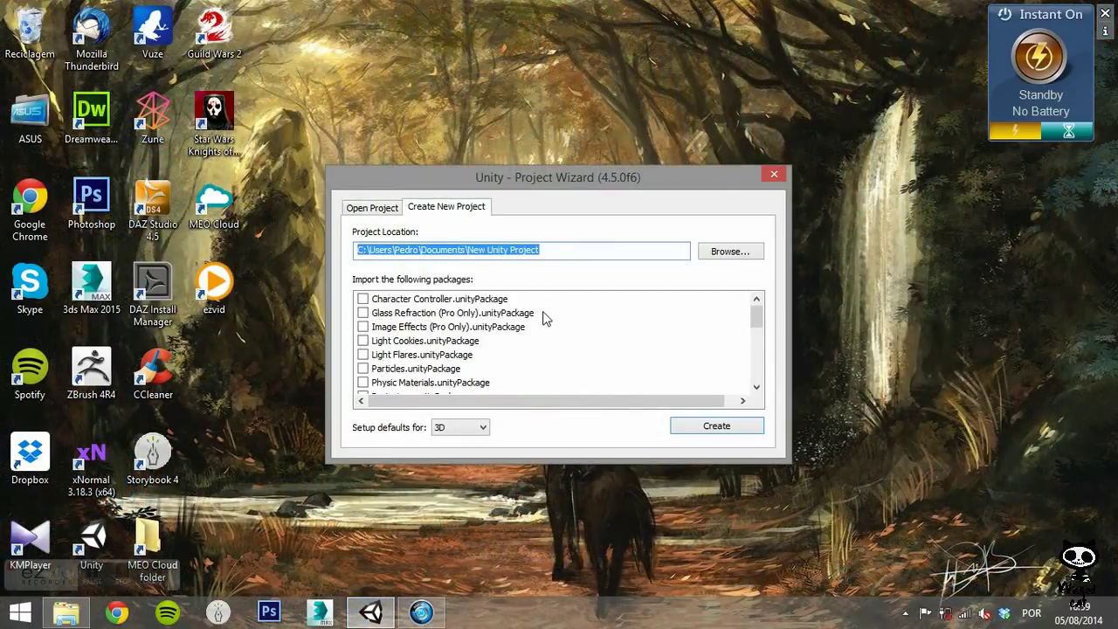
pyautogui.click(748, 252)
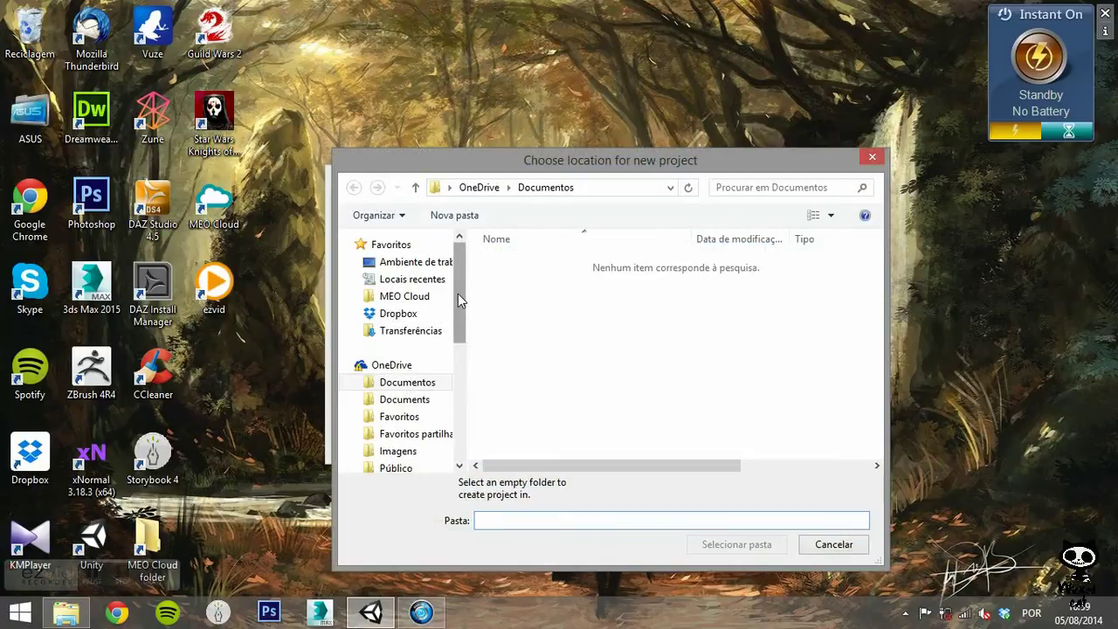
# - Make a new 'Unity Course 1' folder in D:\Games and choose it as the project location
pyautogui.moveTo(457, 294); pyautogui.dragTo(457, 383)
pyautogui.click(393, 460)
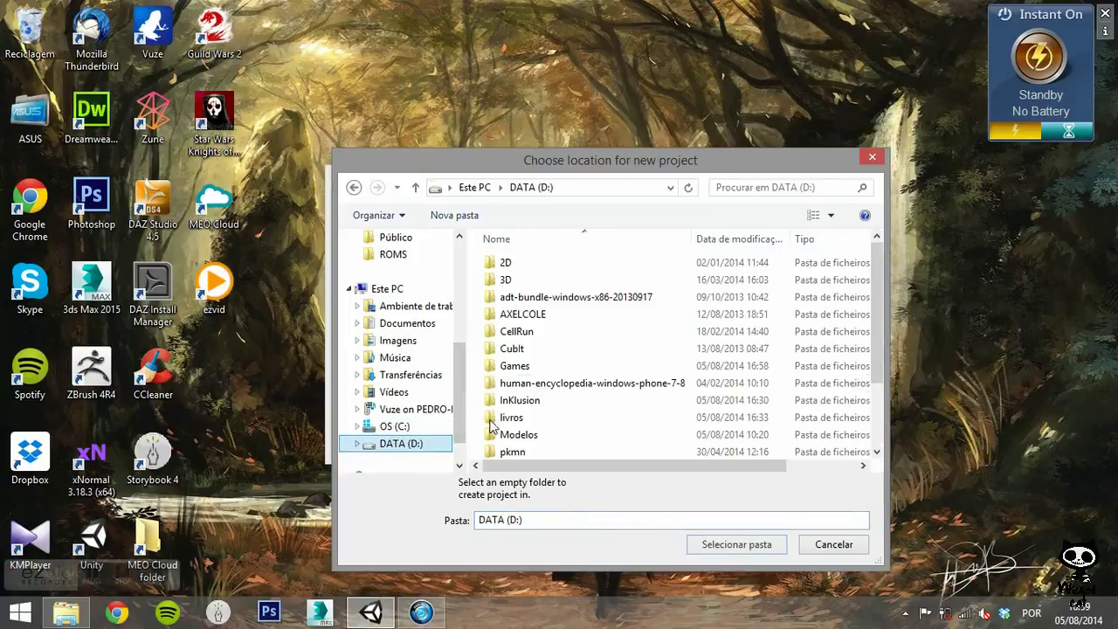
pyautogui.doubleClick(517, 367)
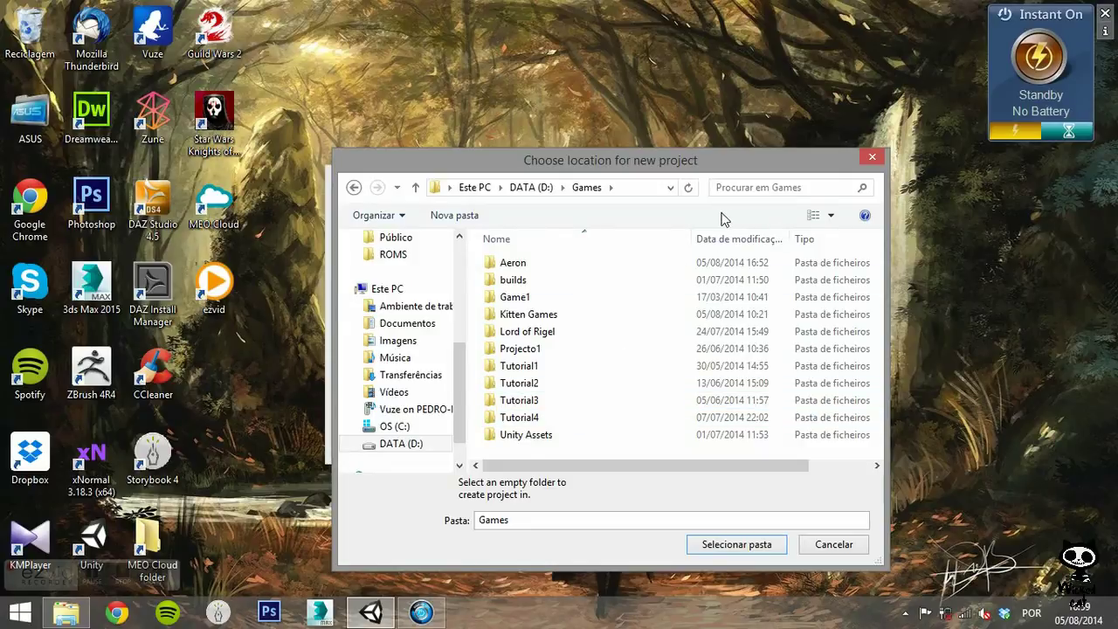
pyautogui.rightClick(591, 453)
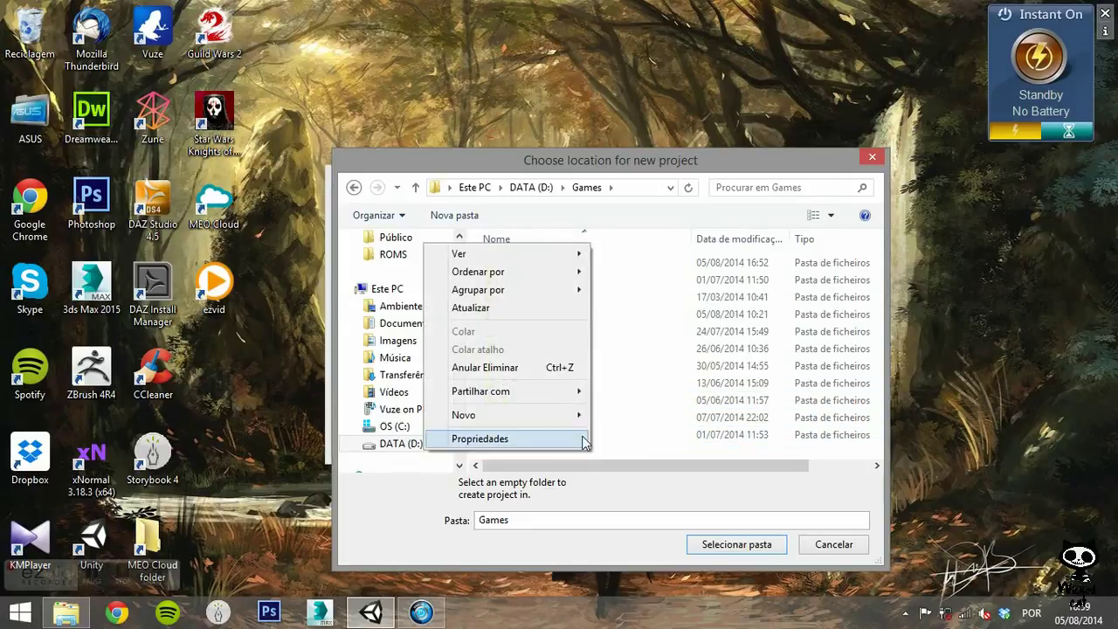
pyautogui.moveTo(568, 415)
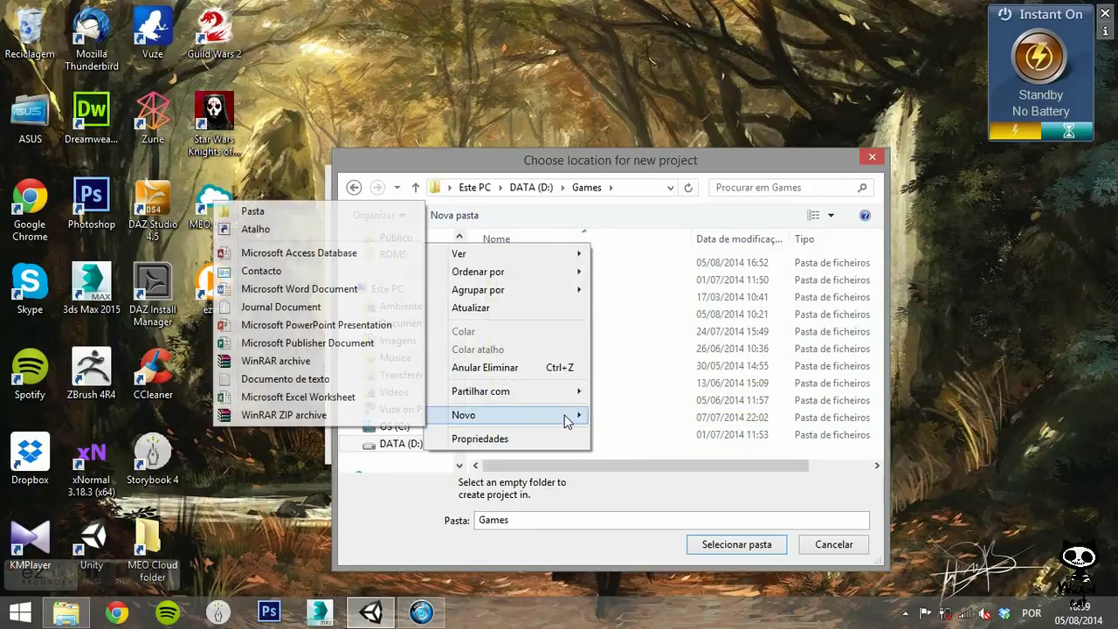
pyautogui.click(321, 220)
pyautogui.write('Unity')
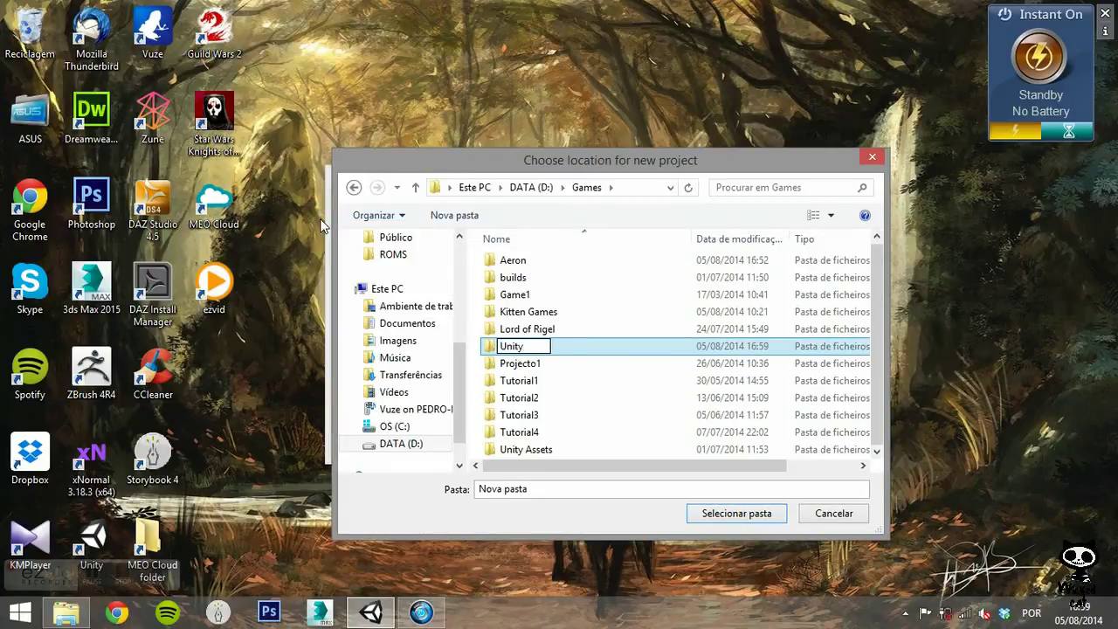
pyautogui.write(' Course 1')
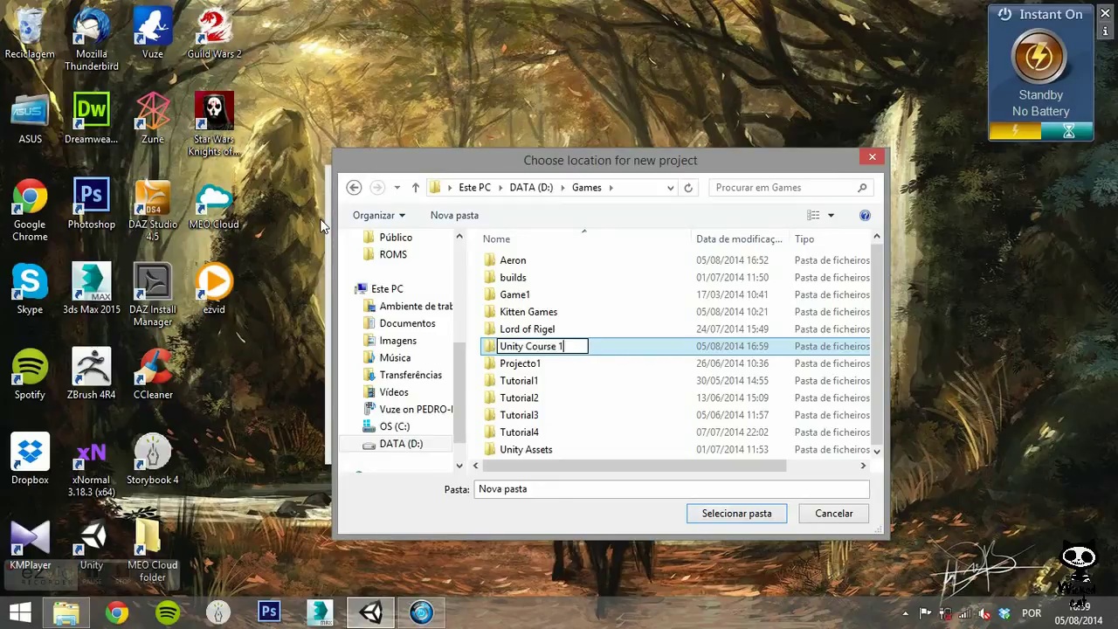
pyautogui.press('Return')
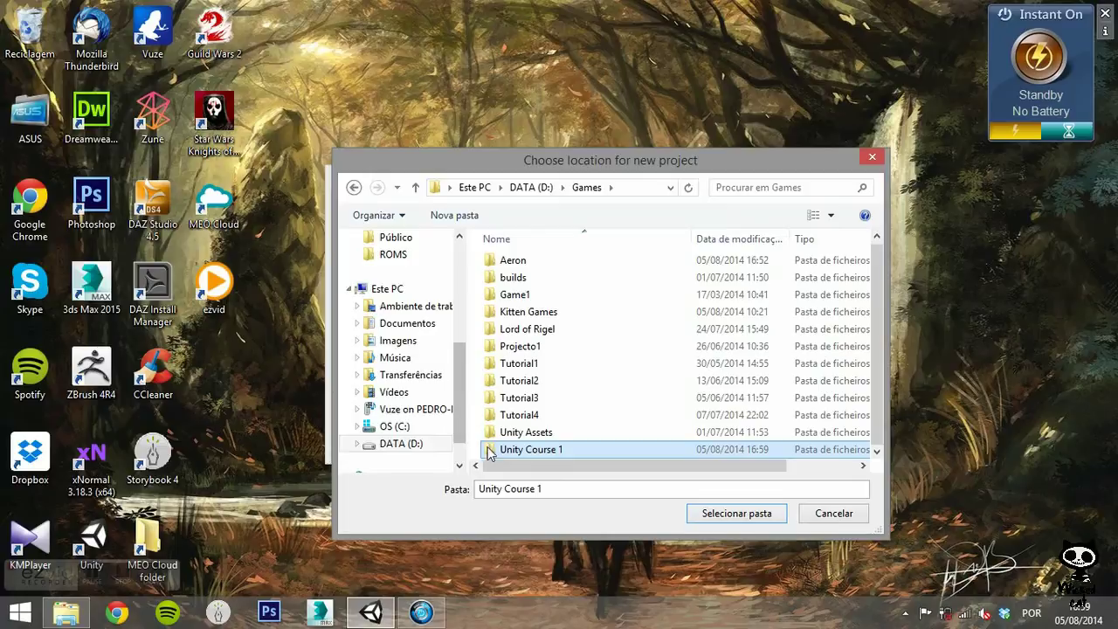
pyautogui.doubleClick(524, 449)
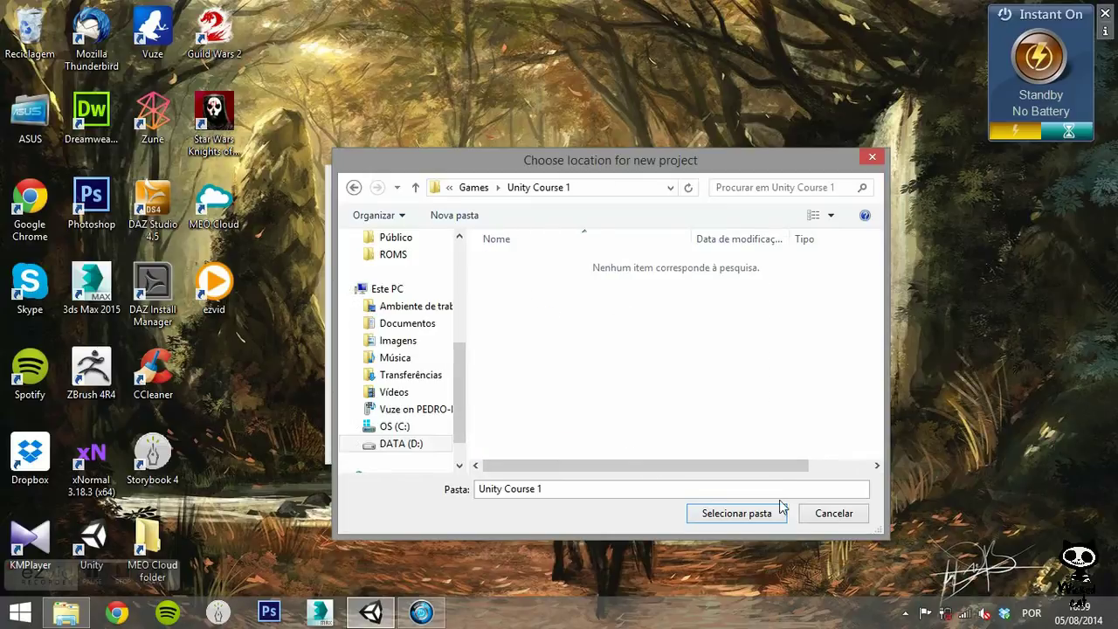
pyautogui.click(758, 517)
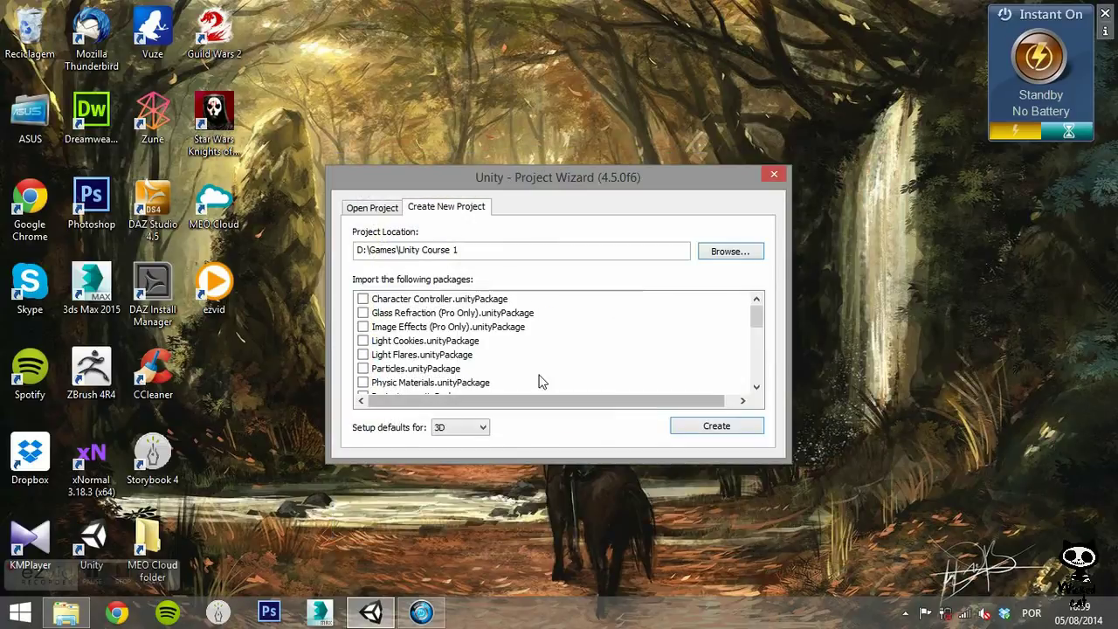
# - Create the project with no packages checked and 3D setup defaults
pyautogui.moveTo(759, 320)
pyautogui.mouseDown()
pyautogui.moveTo(762, 381)
pyautogui.moveTo(760, 314)
pyautogui.mouseUp()
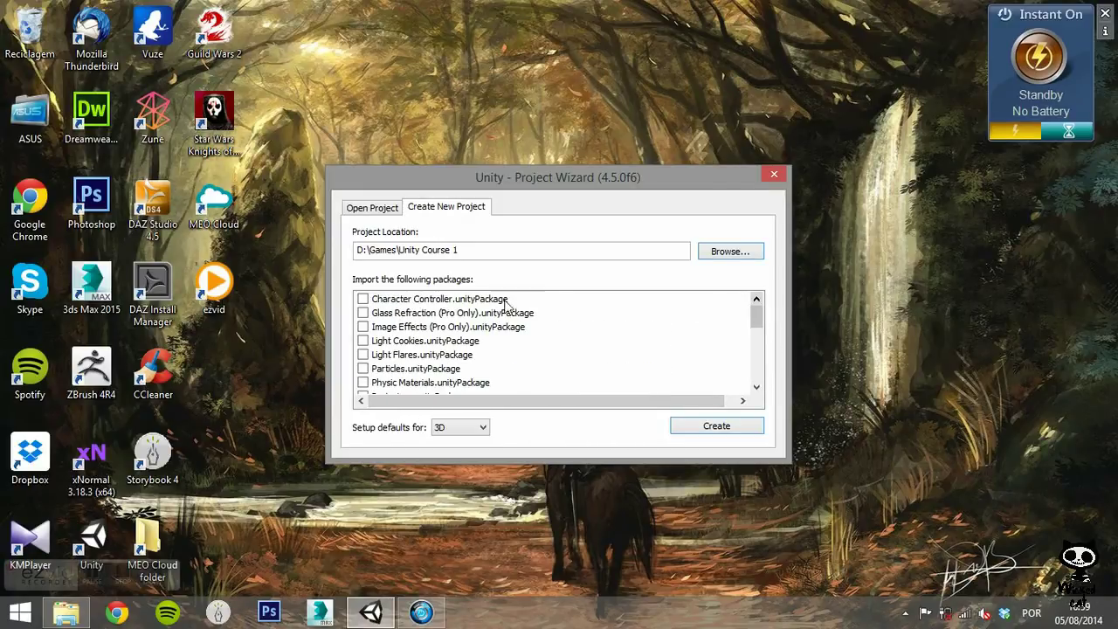
pyautogui.click(363, 299)
pyautogui.click(366, 300)
pyautogui.click(482, 429)
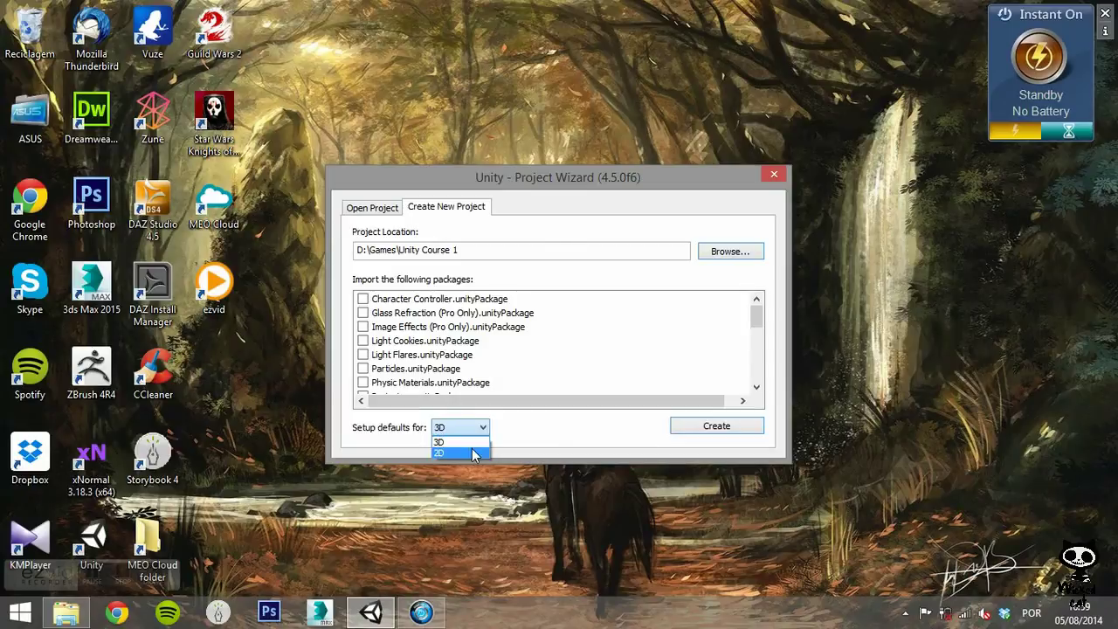
pyautogui.click(481, 443)
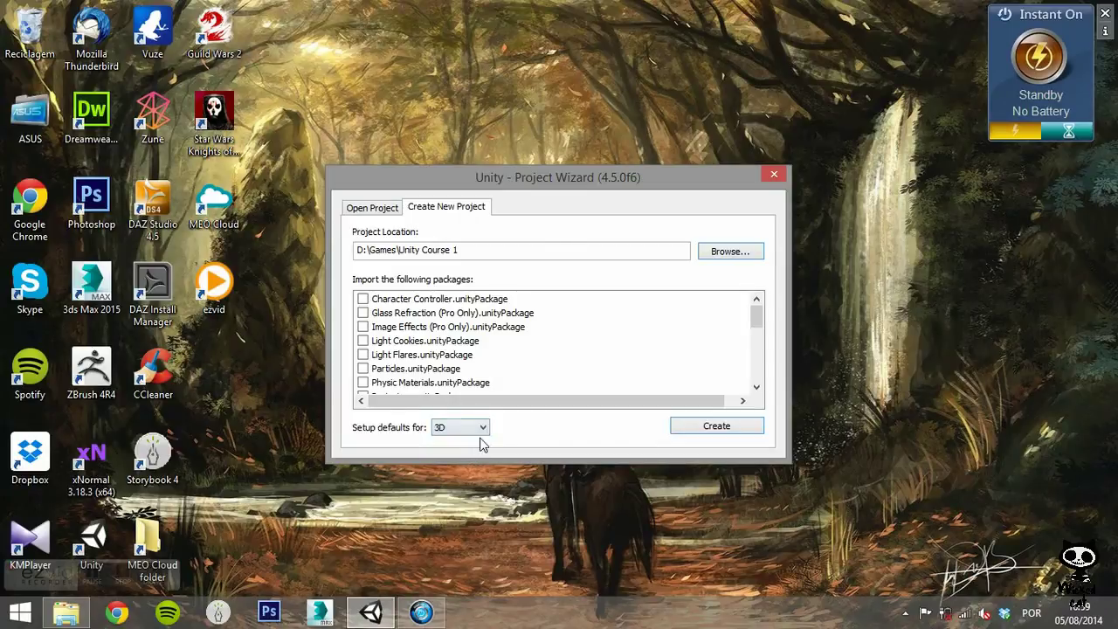
pyautogui.click(711, 428)
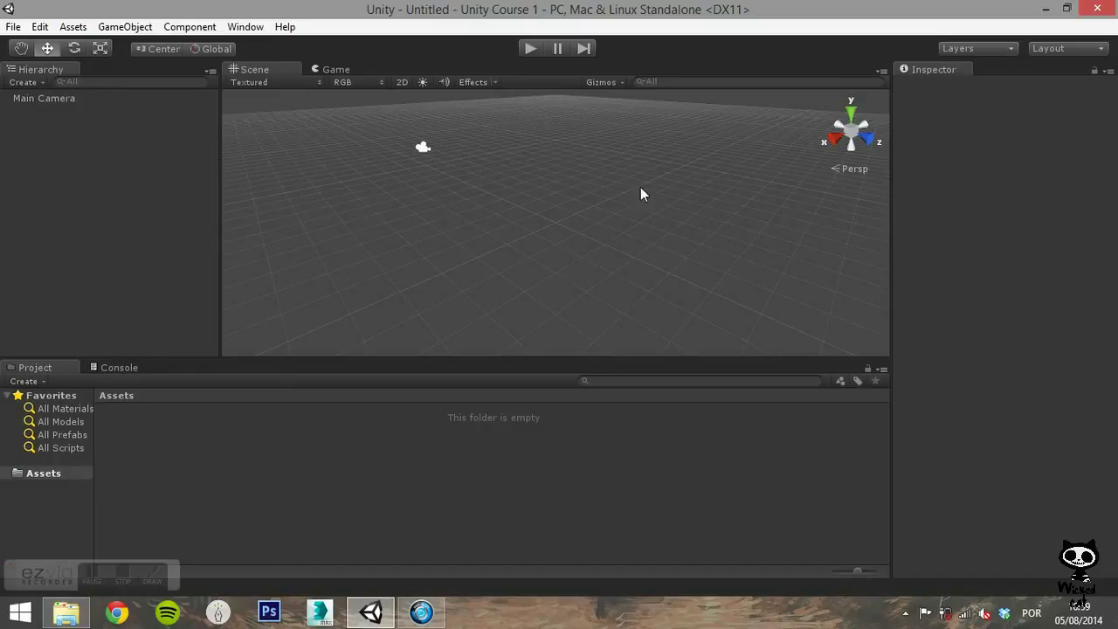
# - Orbit the Scene view around the empty grid until the horizon is back in view
pyautogui.keyDown('alt'); pyautogui.moveTo(669, 212); pyautogui.dragTo(626, 247); pyautogui.keyUp('alt')
pyautogui.keyDown('alt'); pyautogui.moveTo(701, 234); pyautogui.dragTo(653, 175); pyautogui.keyUp('alt')
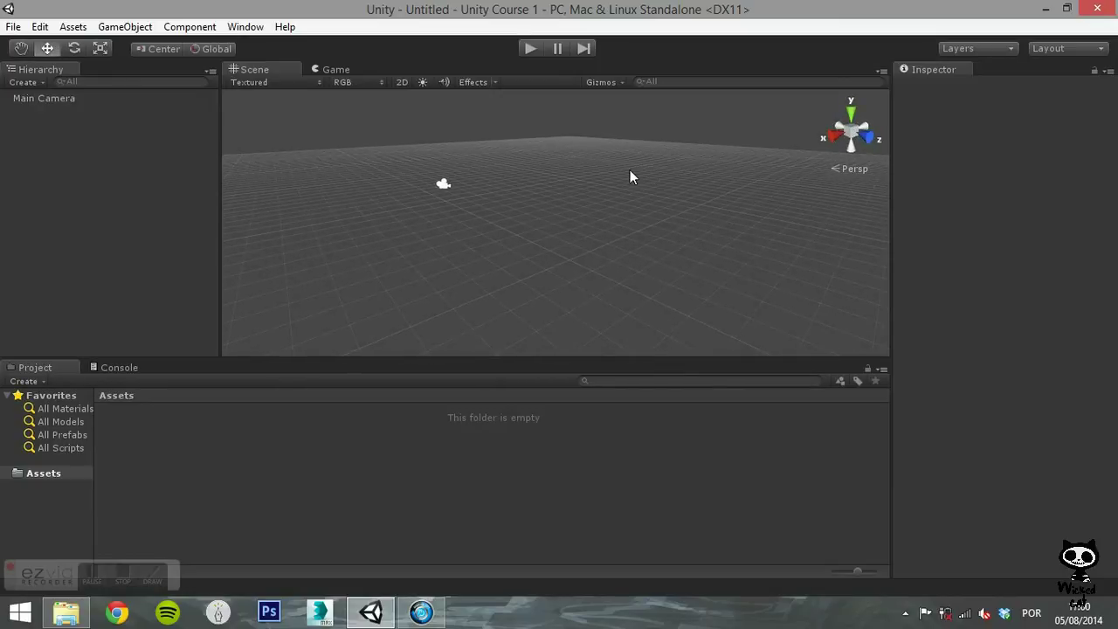
pyautogui.click(350, 73)
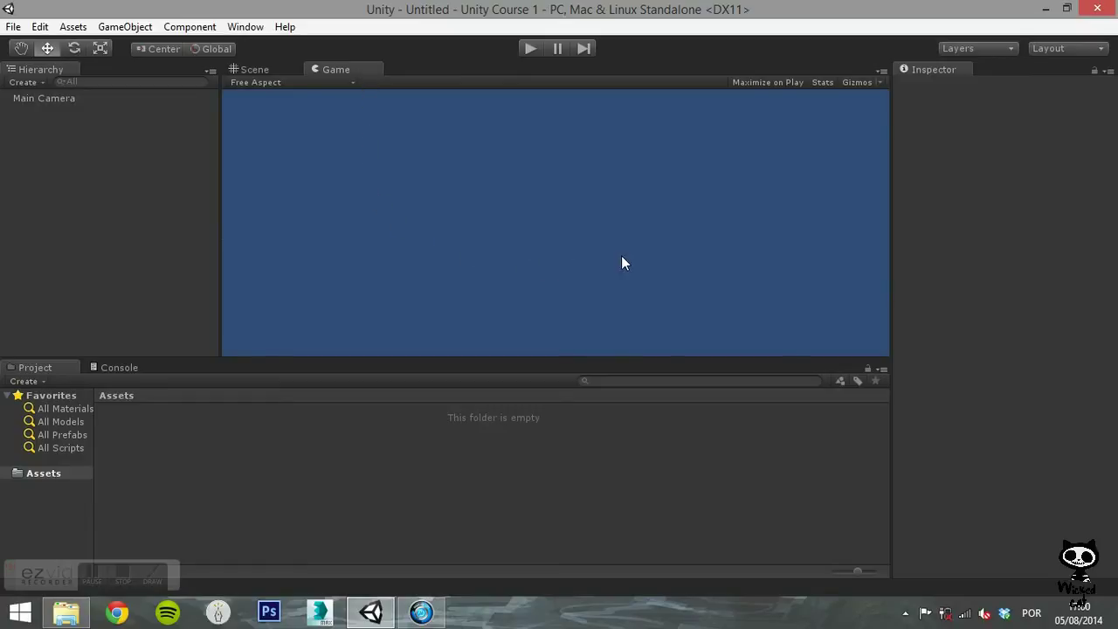
pyautogui.click(529, 48)
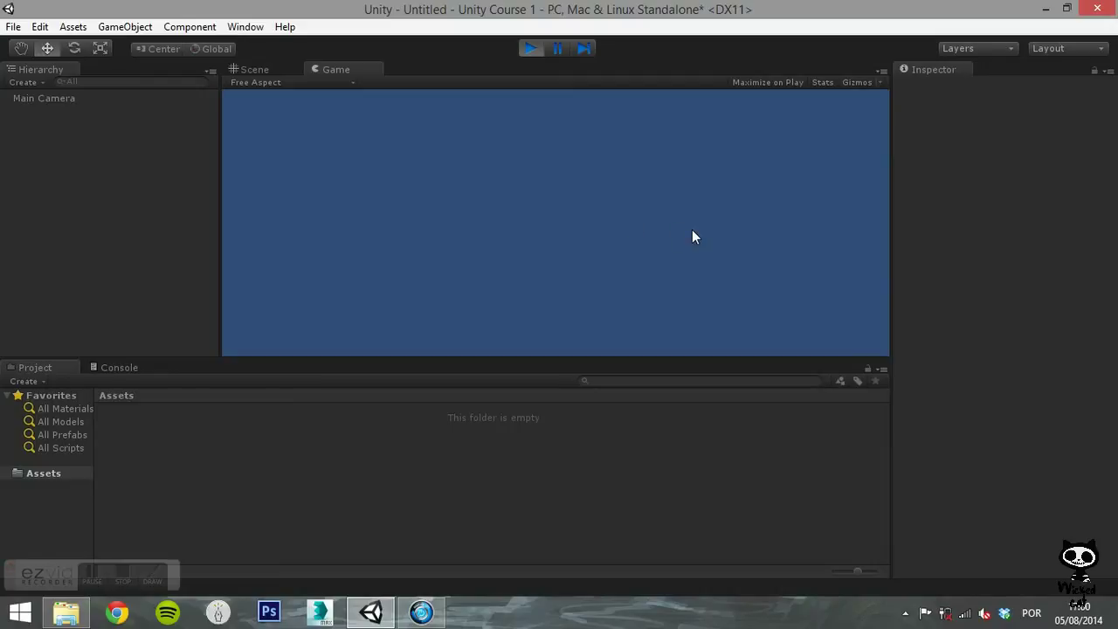
pyautogui.click(531, 48)
pyautogui.click(255, 70)
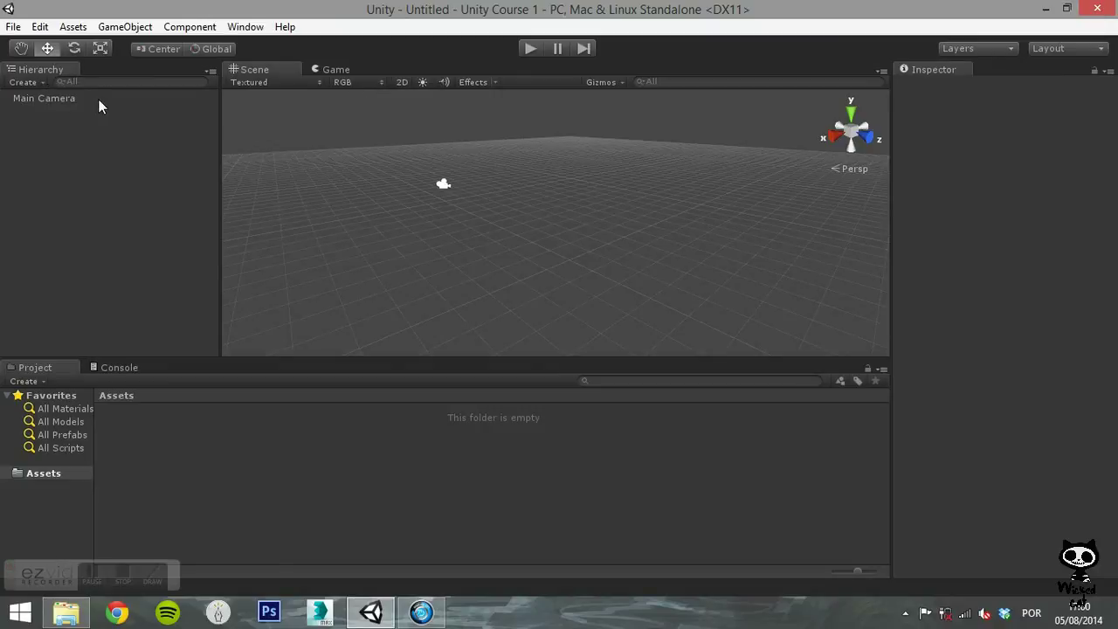
# - Select Main Camera and browse the Add Component Mesh category without adding anything
pyautogui.click(74, 100)
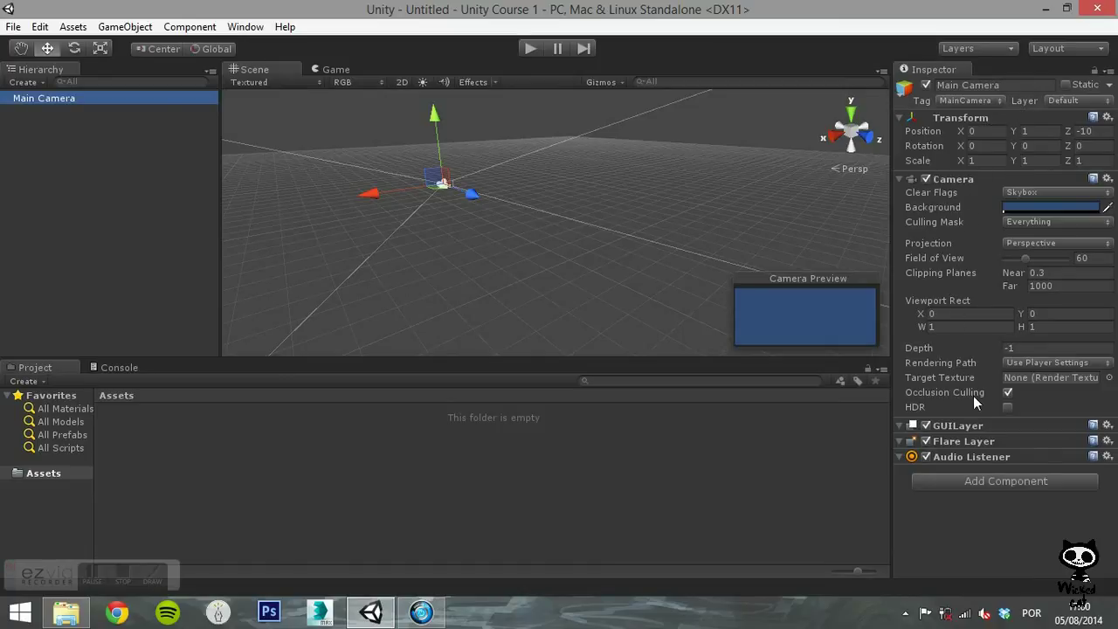
pyautogui.click(1071, 481)
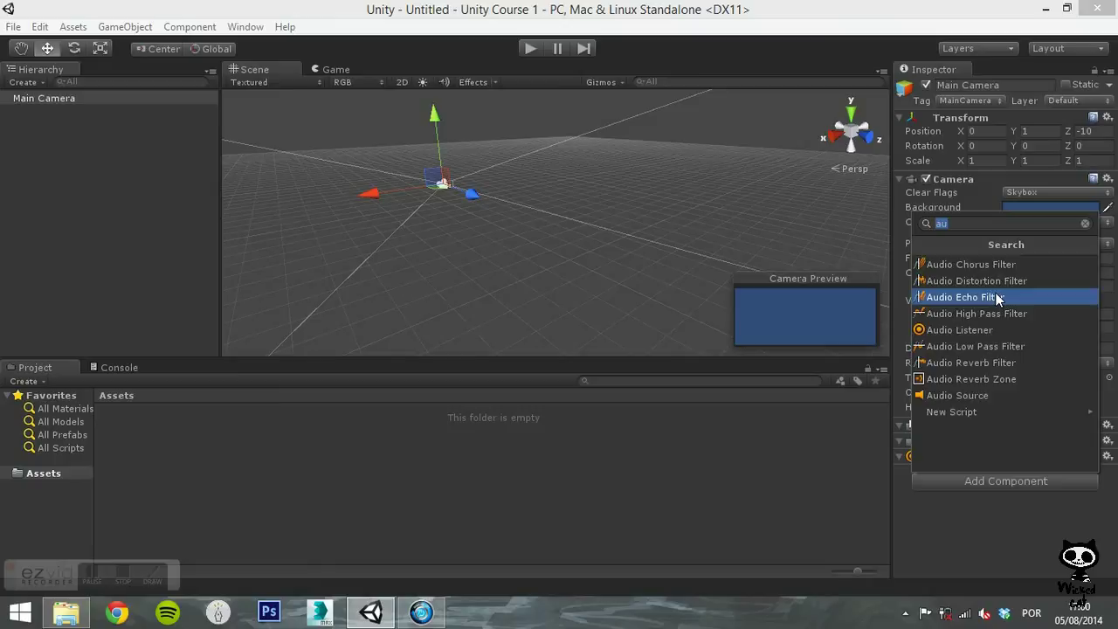
pyautogui.press('BackSpace')
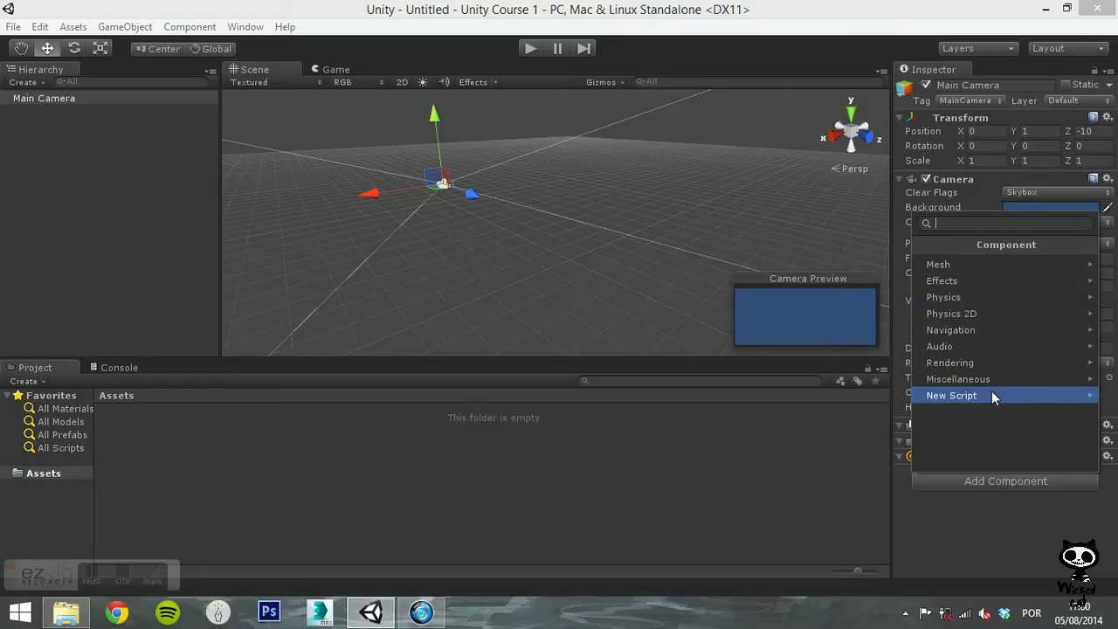
pyautogui.click(1000, 266)
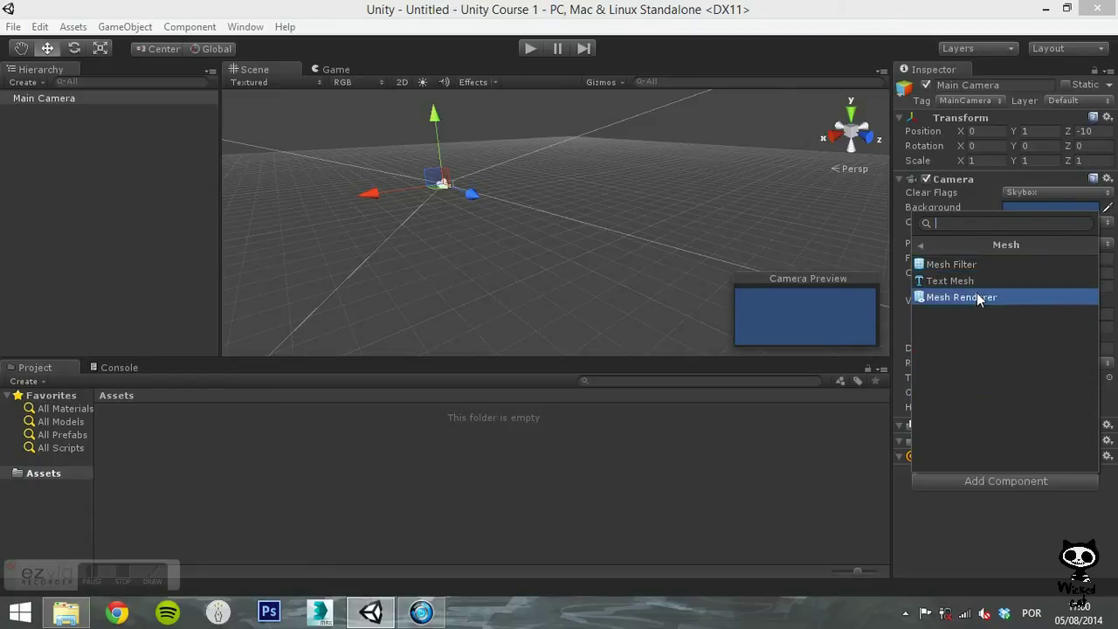
pyautogui.click(925, 250)
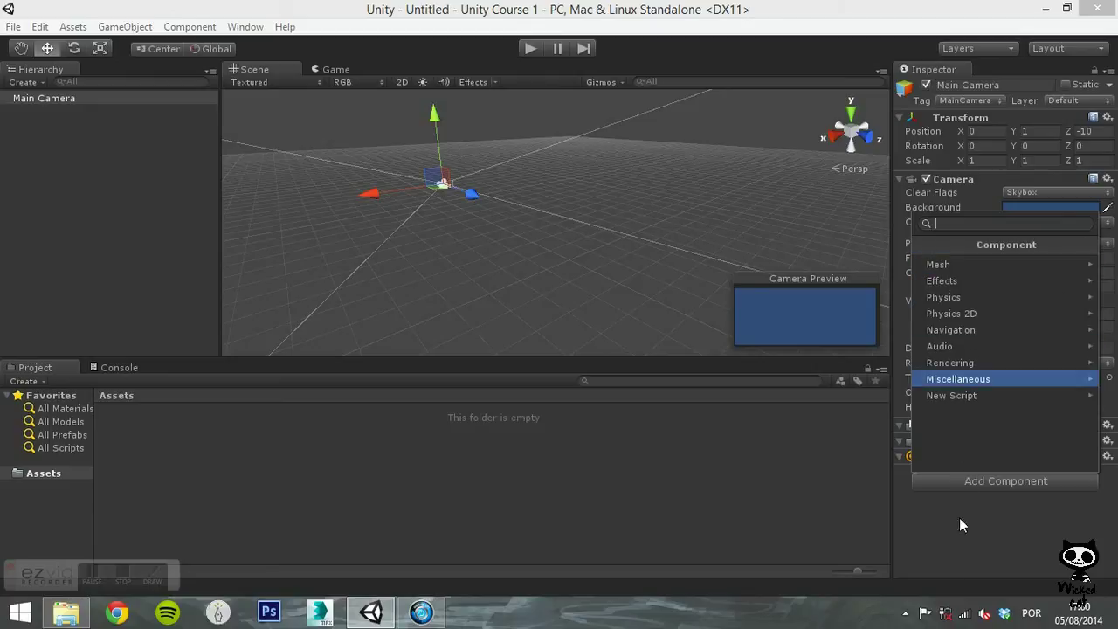
pyautogui.click(959, 517)
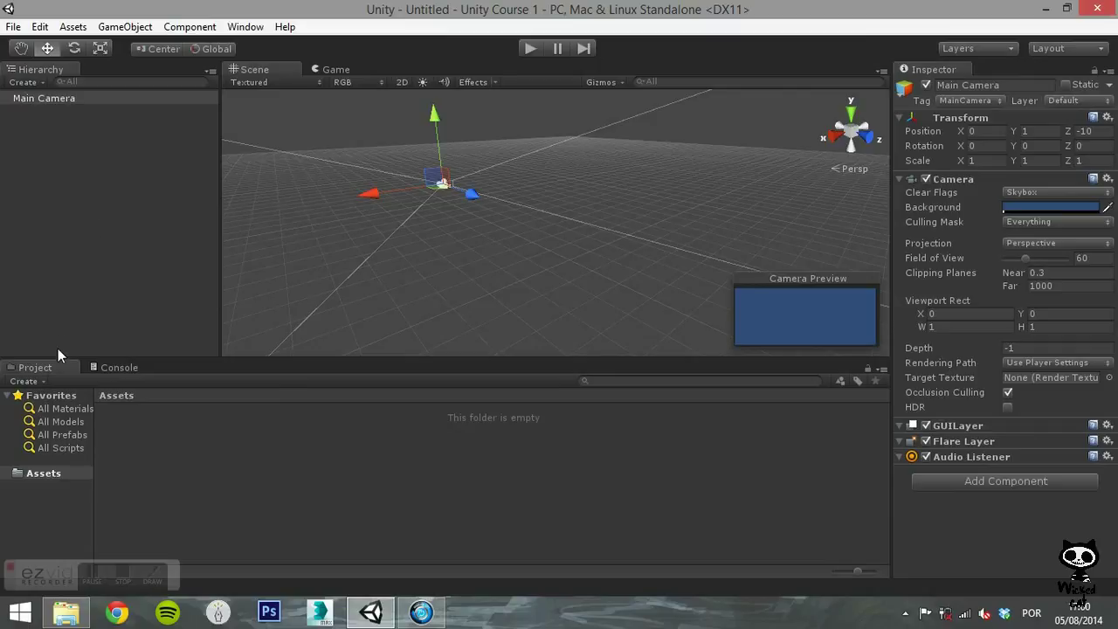
# - Use Show in Explorer on the Assets folder to open the project folder
pyautogui.click(39, 473)
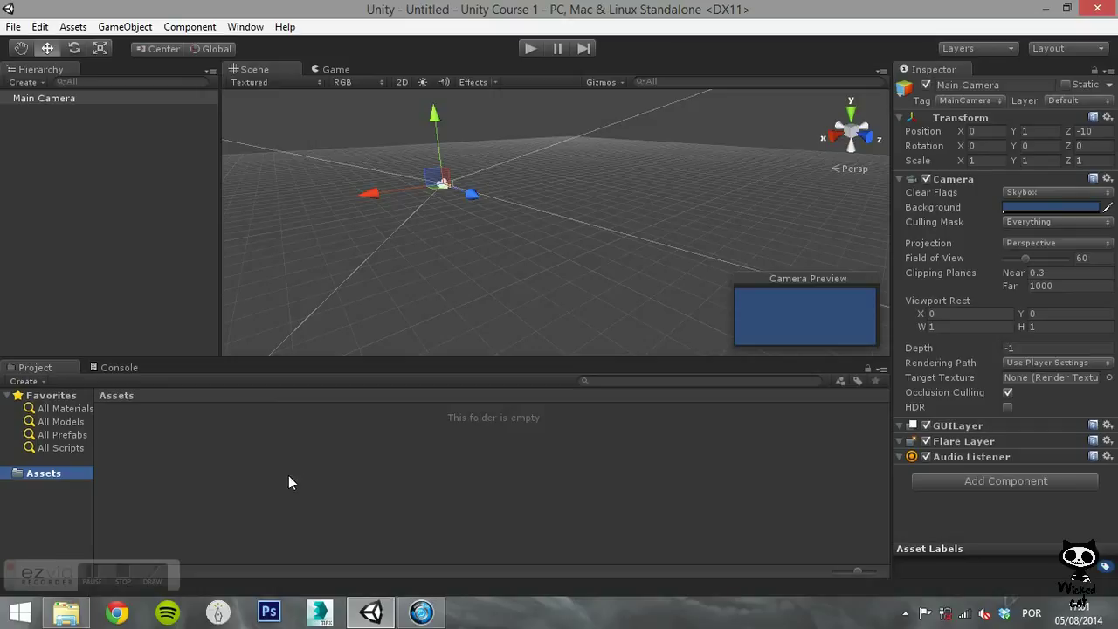
pyautogui.rightClick(38, 473)
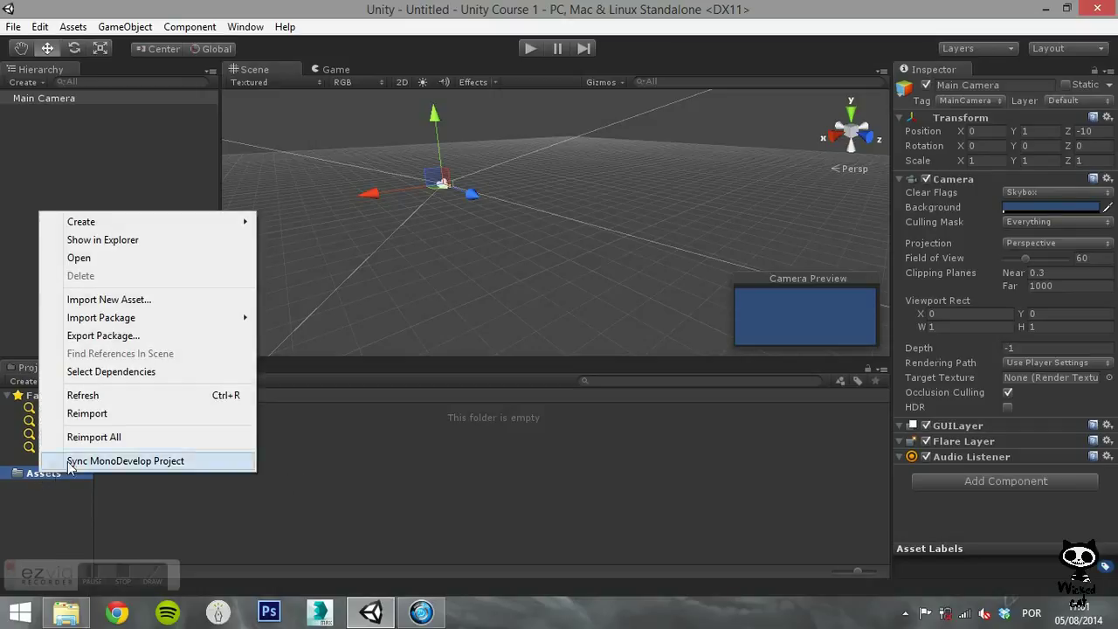
pyautogui.click(112, 246)
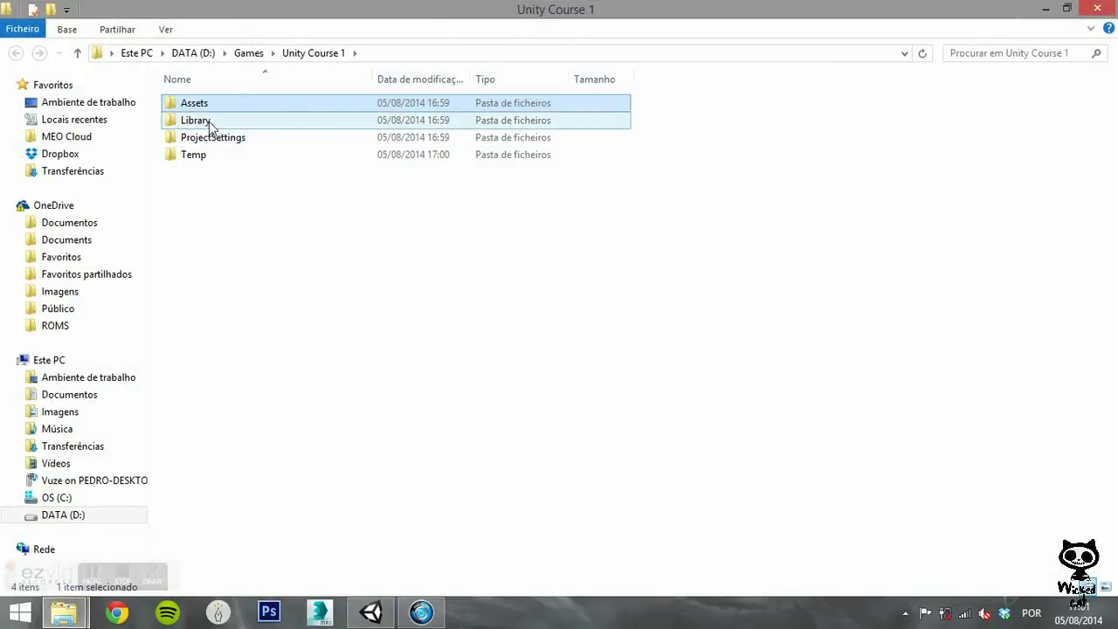
# - Peek into the Library and empty Assets folders, then close Explorer
pyautogui.doubleClick(208, 124)
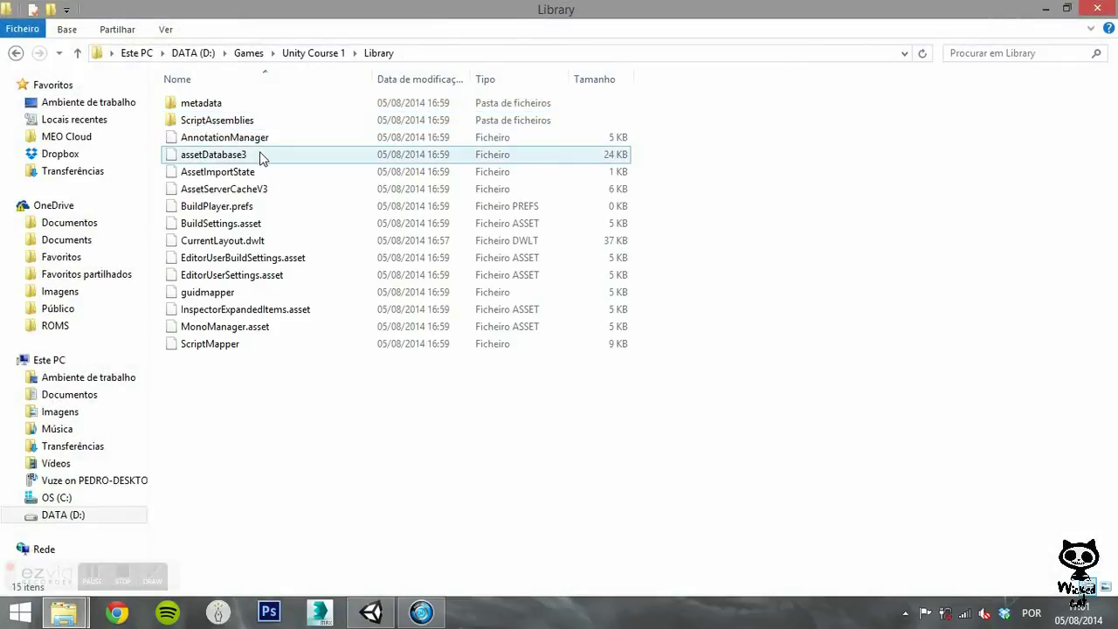
pyautogui.click(327, 52)
pyautogui.doubleClick(199, 105)
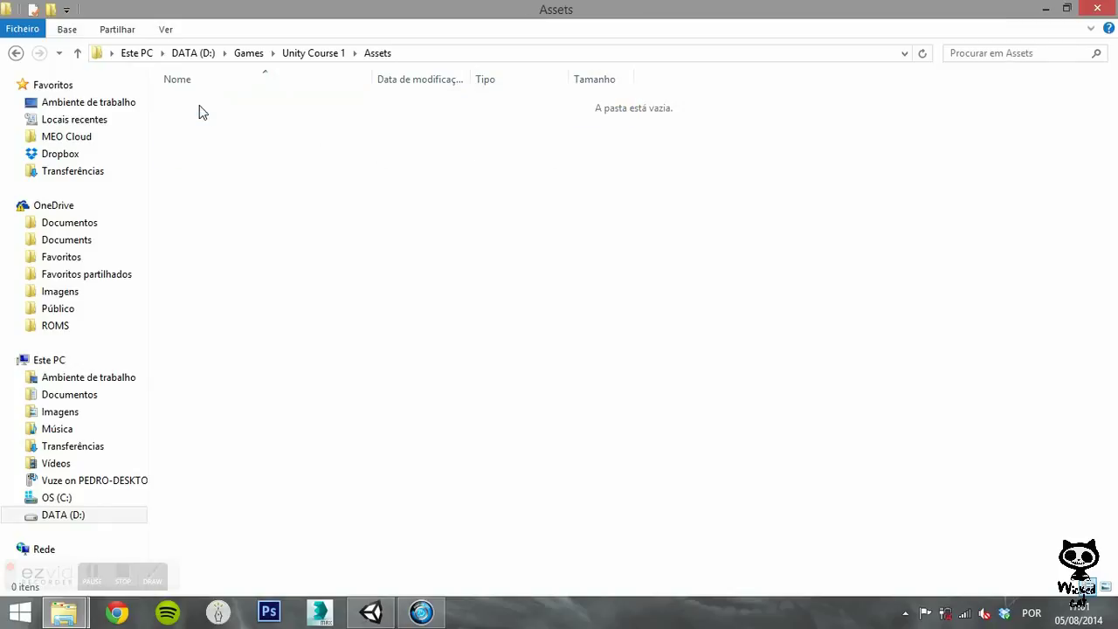
pyautogui.click(314, 54)
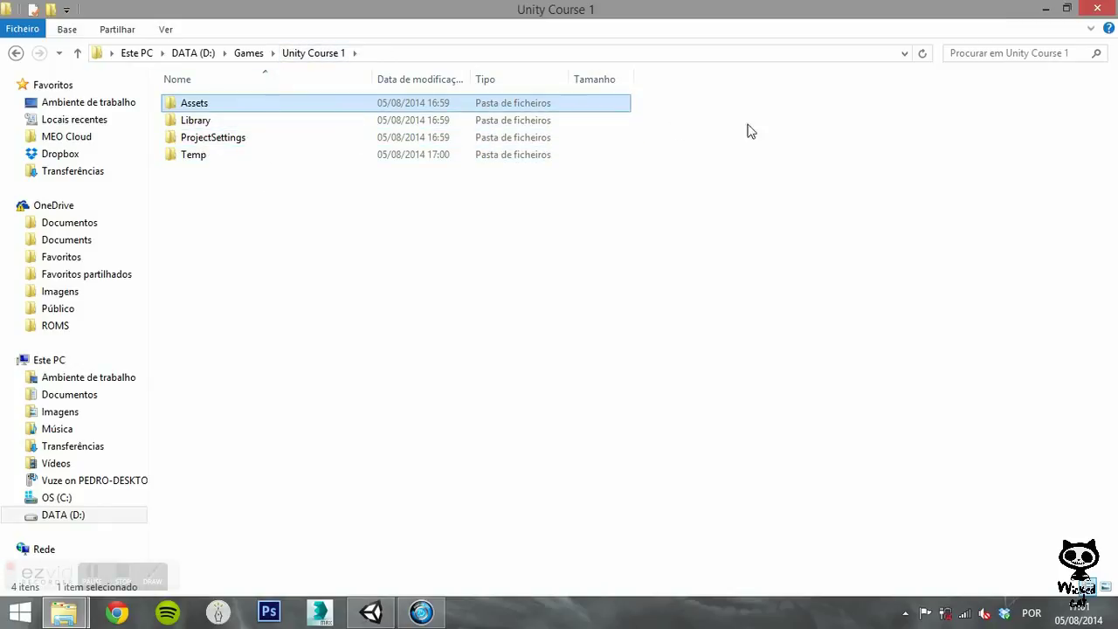
pyautogui.click(1097, 8)
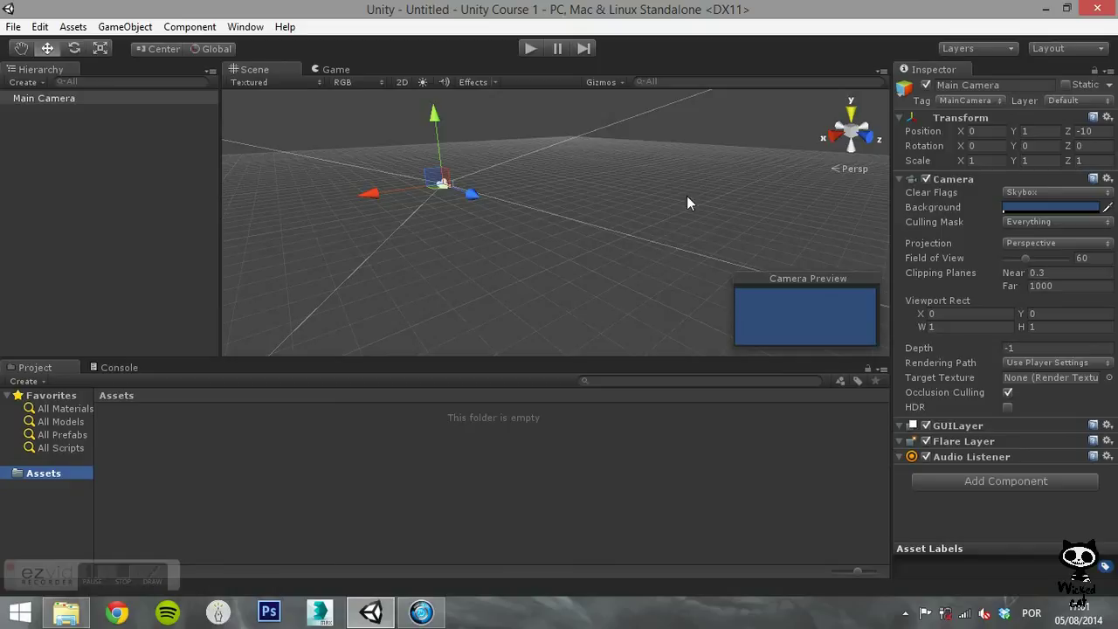